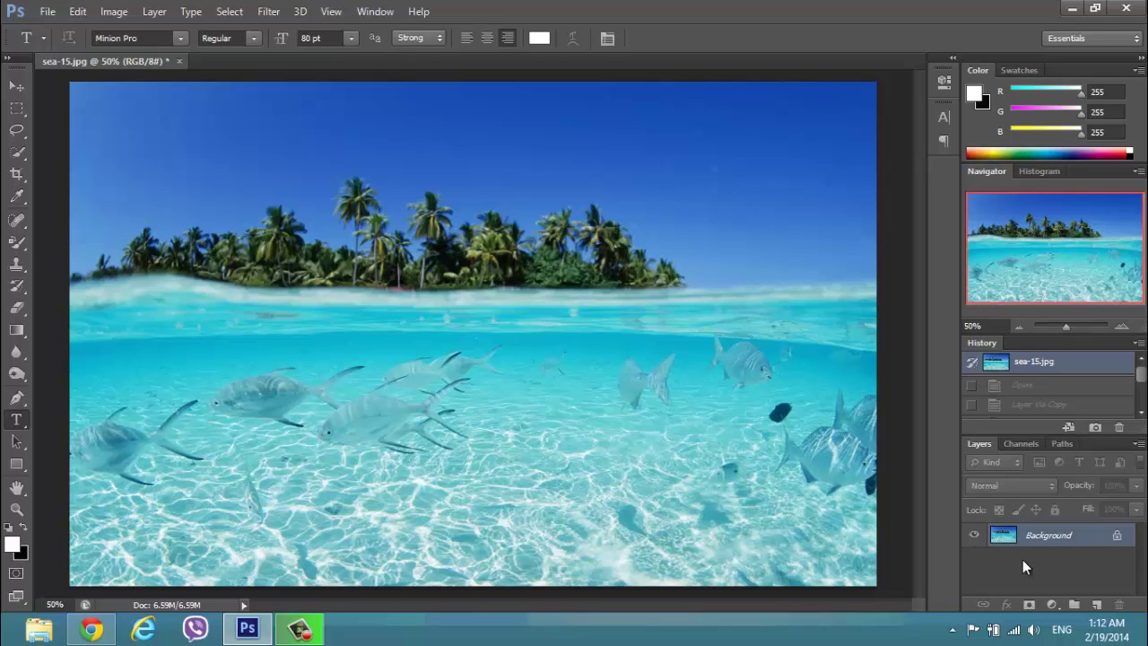
Duplicate the Background photo and add a new empty layer below the copy.
drag(1029, 540, 1032, 536)
key(ctrl+j)
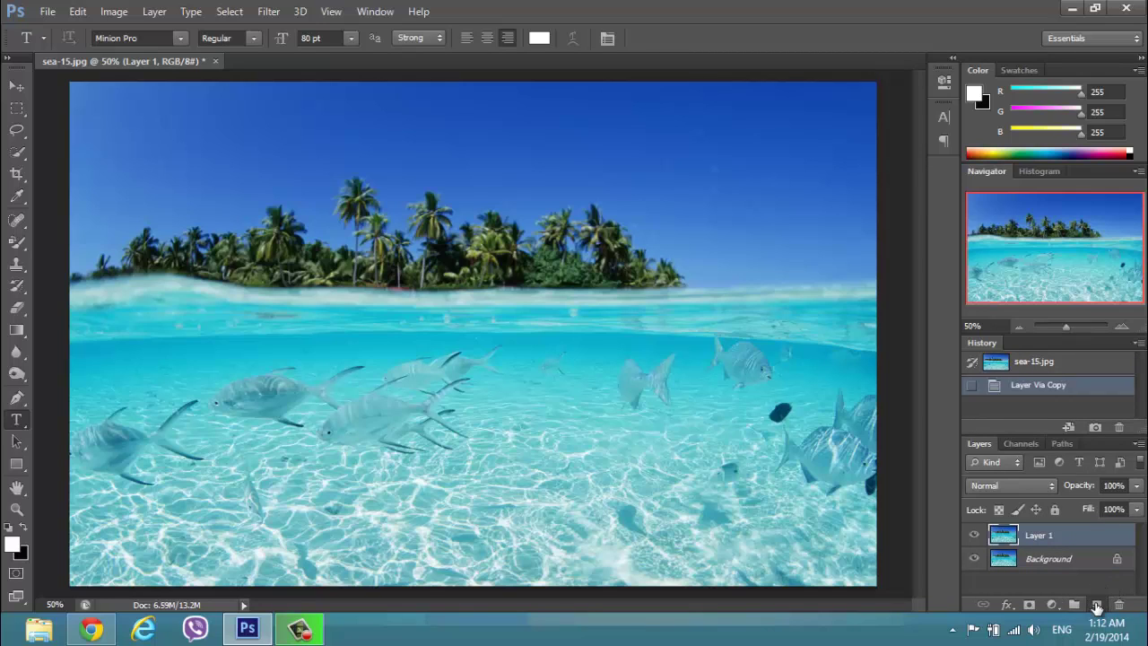
click(1096, 604)
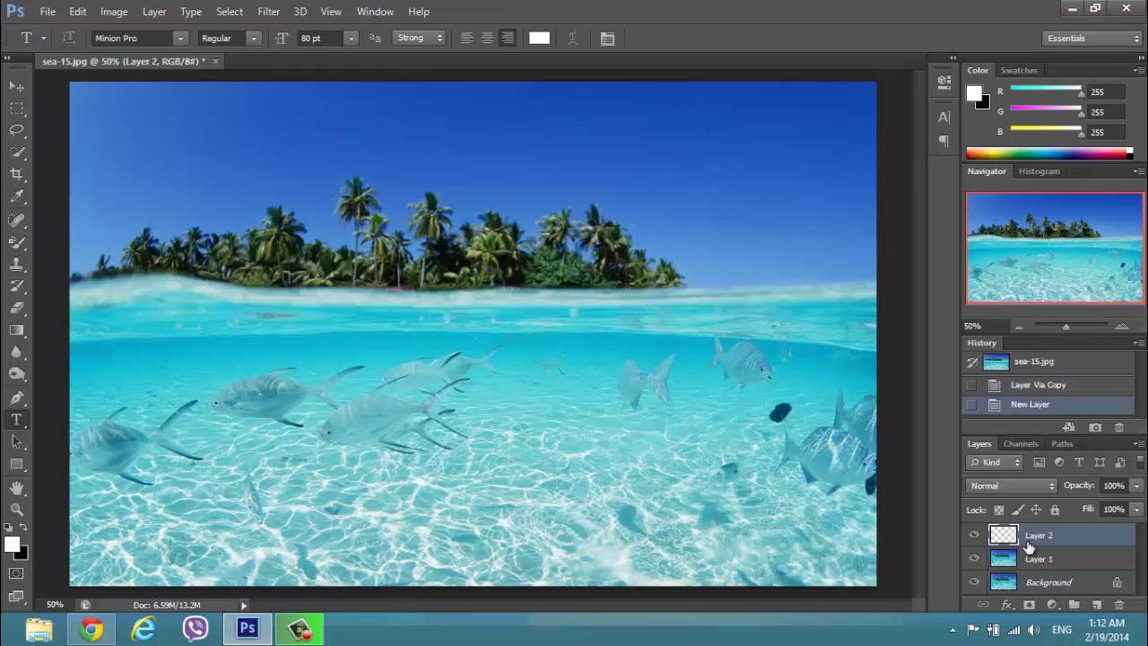
drag(1030, 539, 1027, 572)
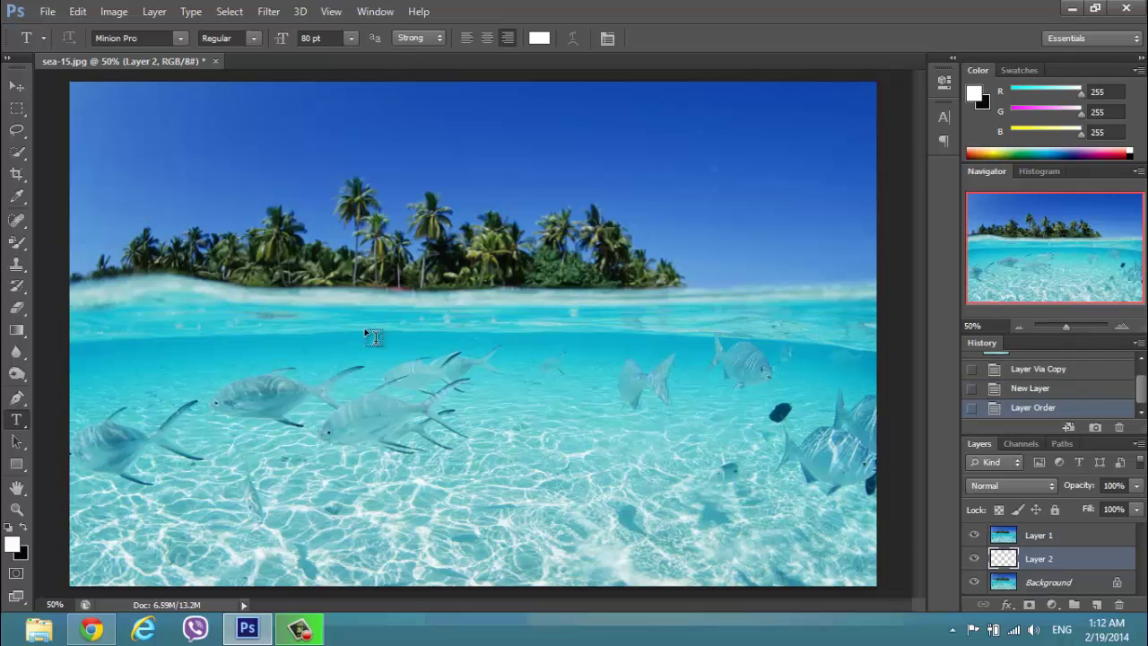
Fill the new empty layer with White using Edit > Fill.
click(89, 13)
click(151, 238)
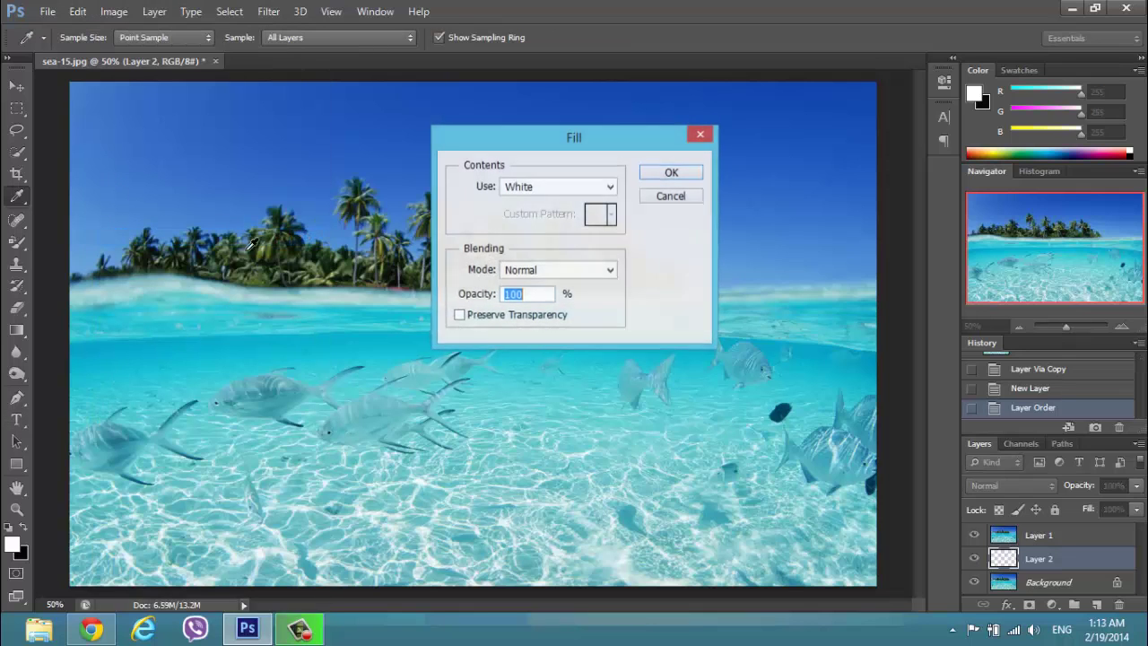
click(545, 190)
click(545, 188)
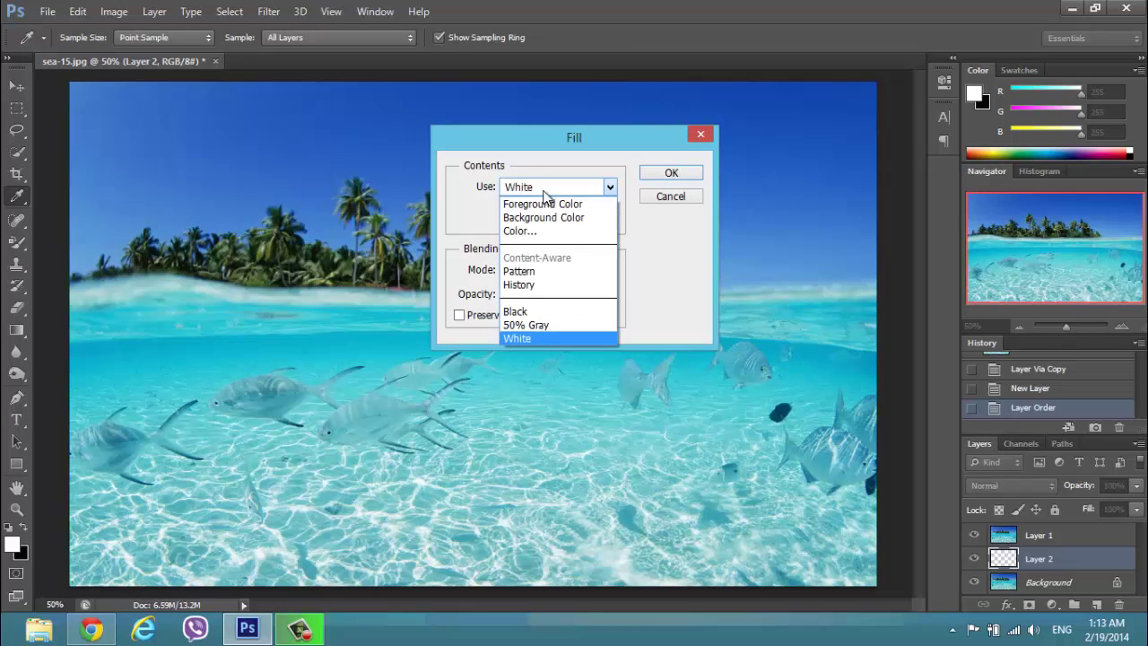
click(544, 190)
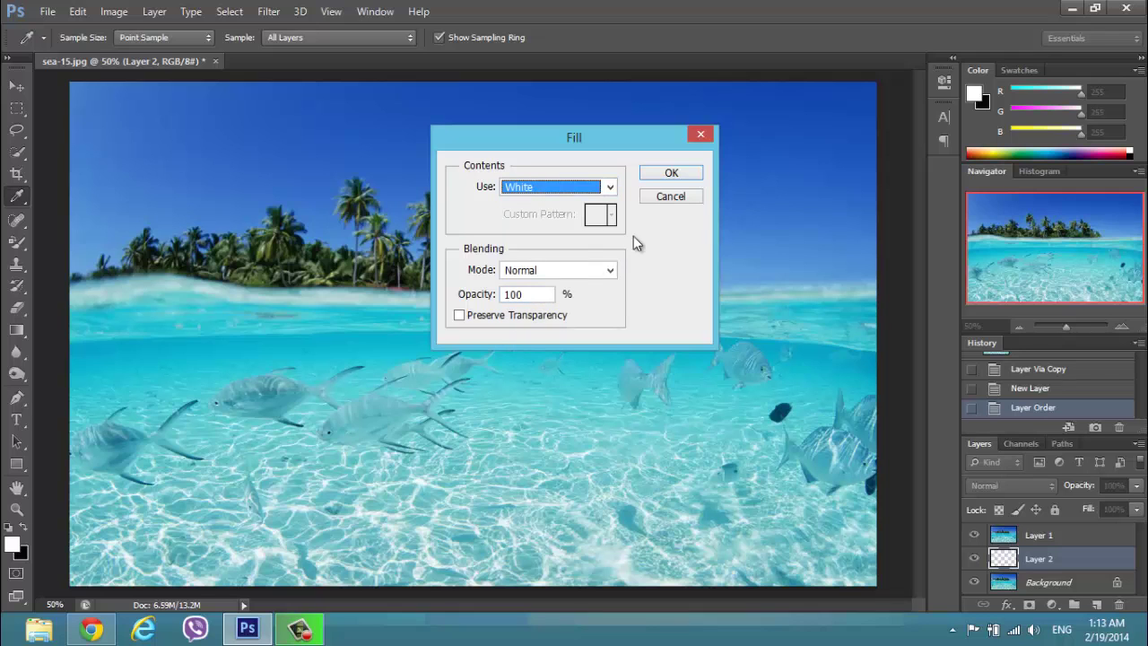
click(674, 174)
Type 'Hello' near the island's waterline with the Horizontal Type tool, above Layer 1.
key(t)
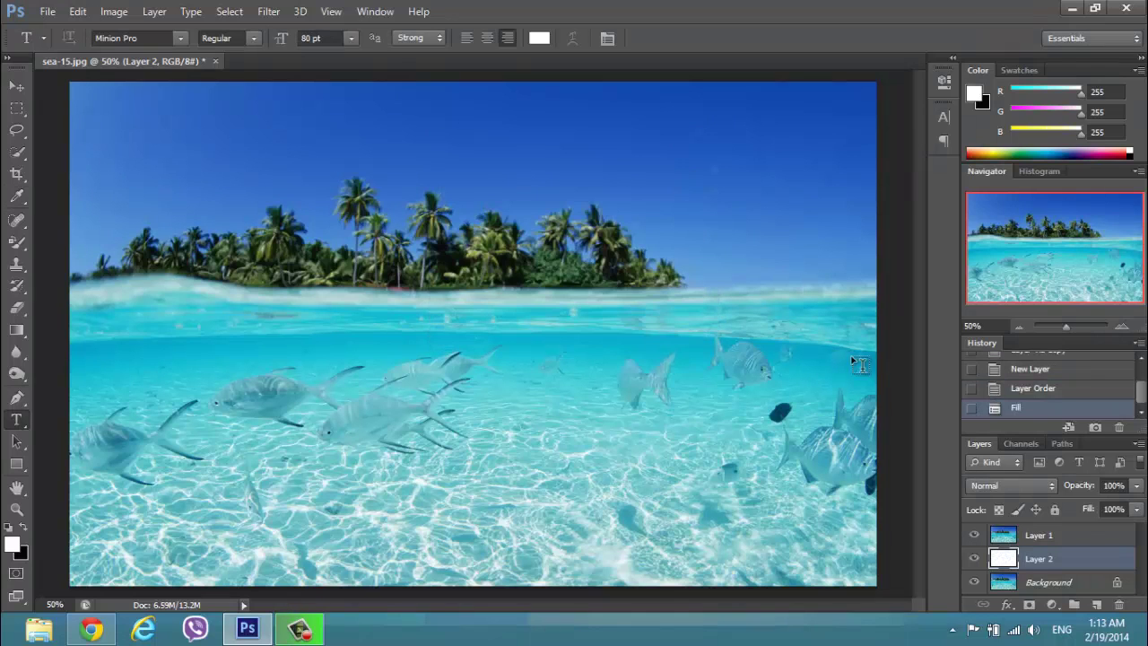
click(1061, 538)
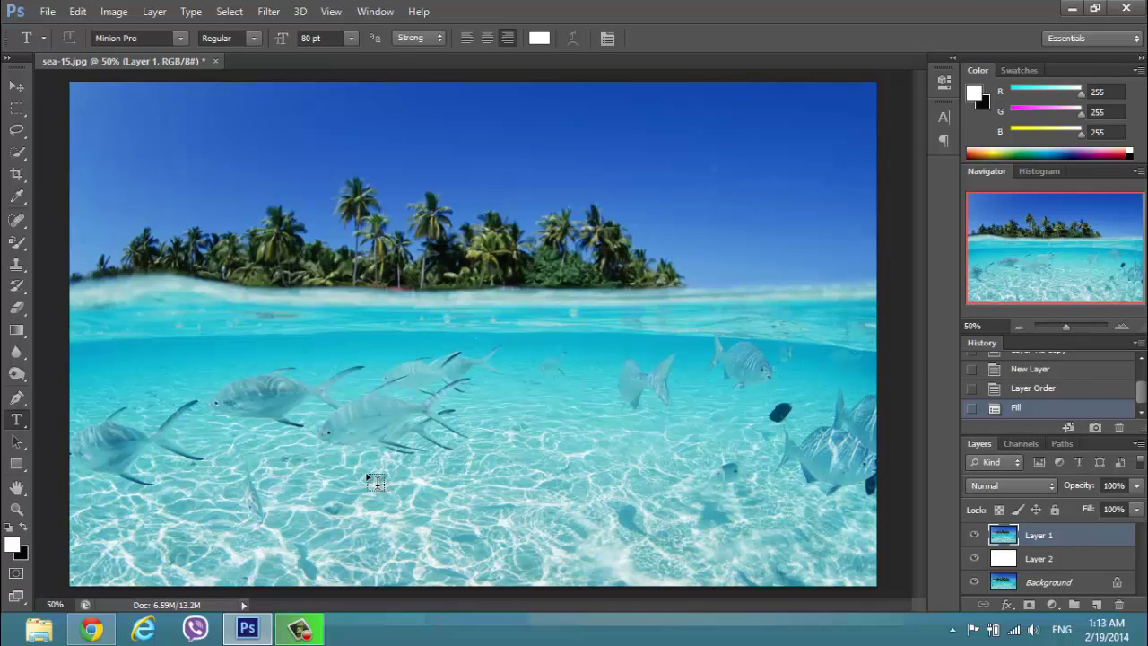
click(649, 285)
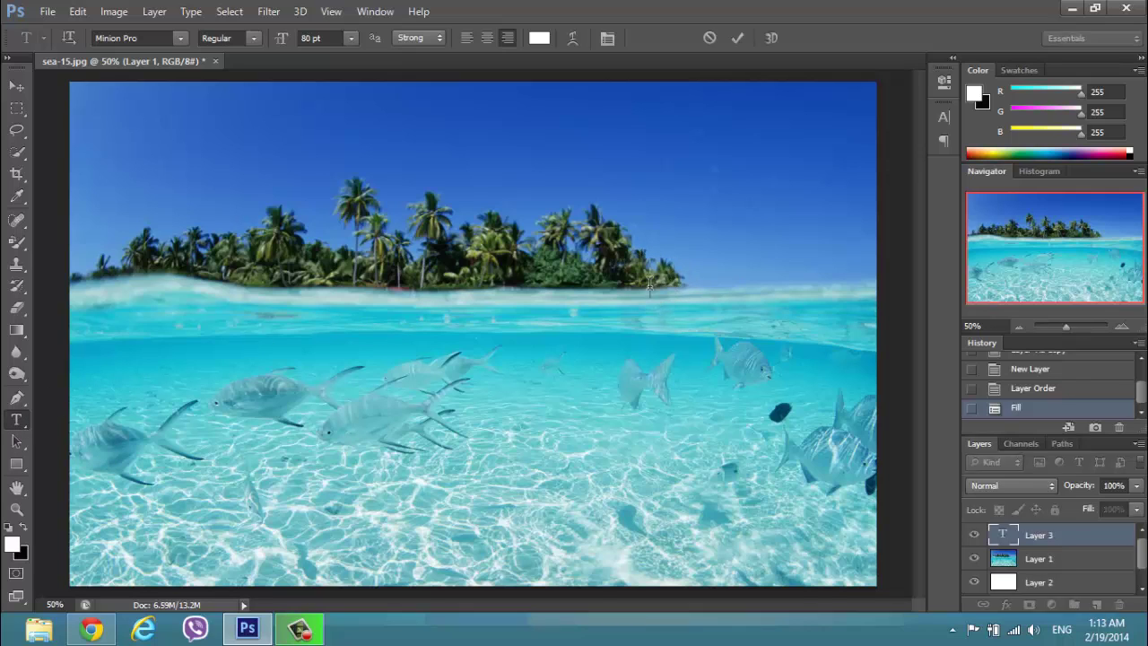
text(Hello)
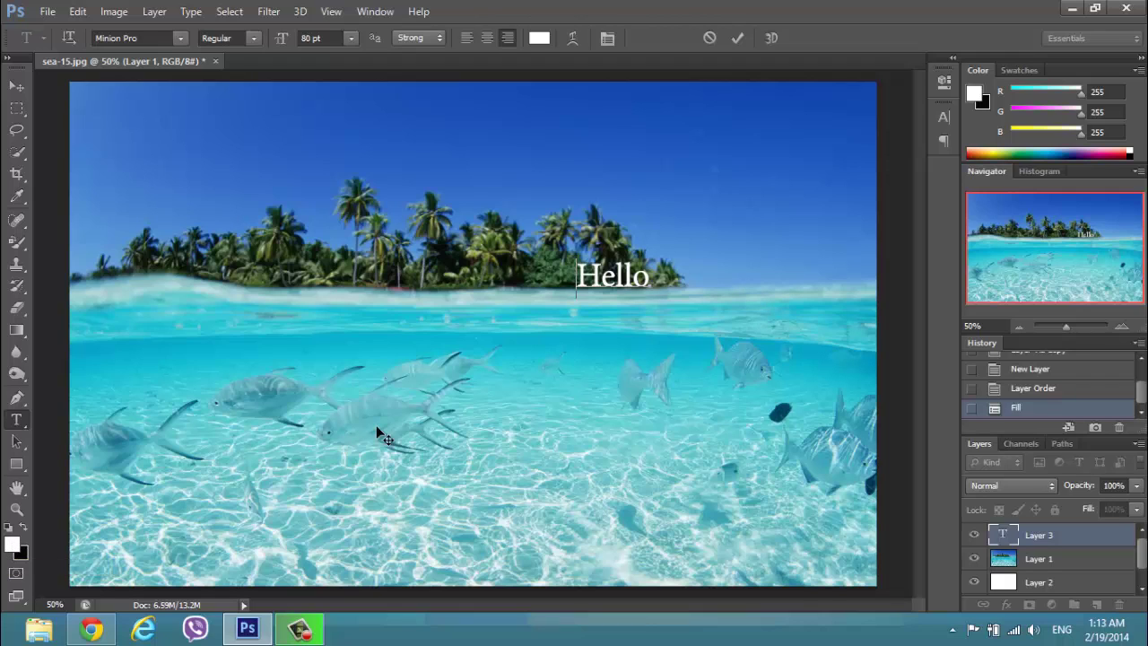
Commit the Hello text and move it down onto the waterline.
click(737, 37)
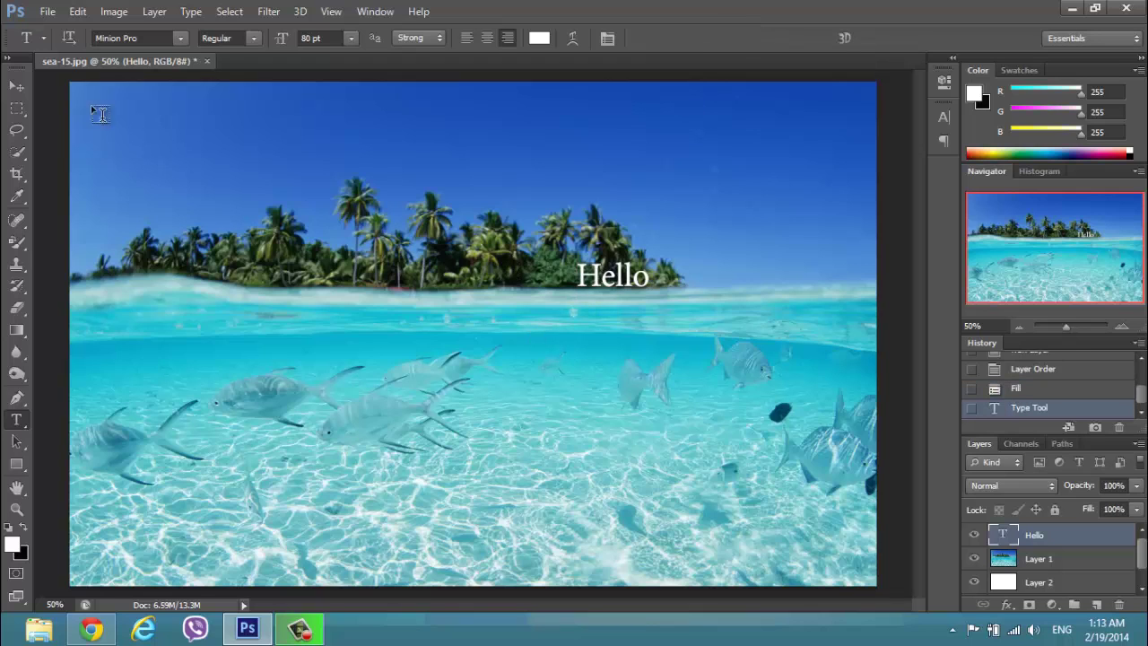
click(16, 85)
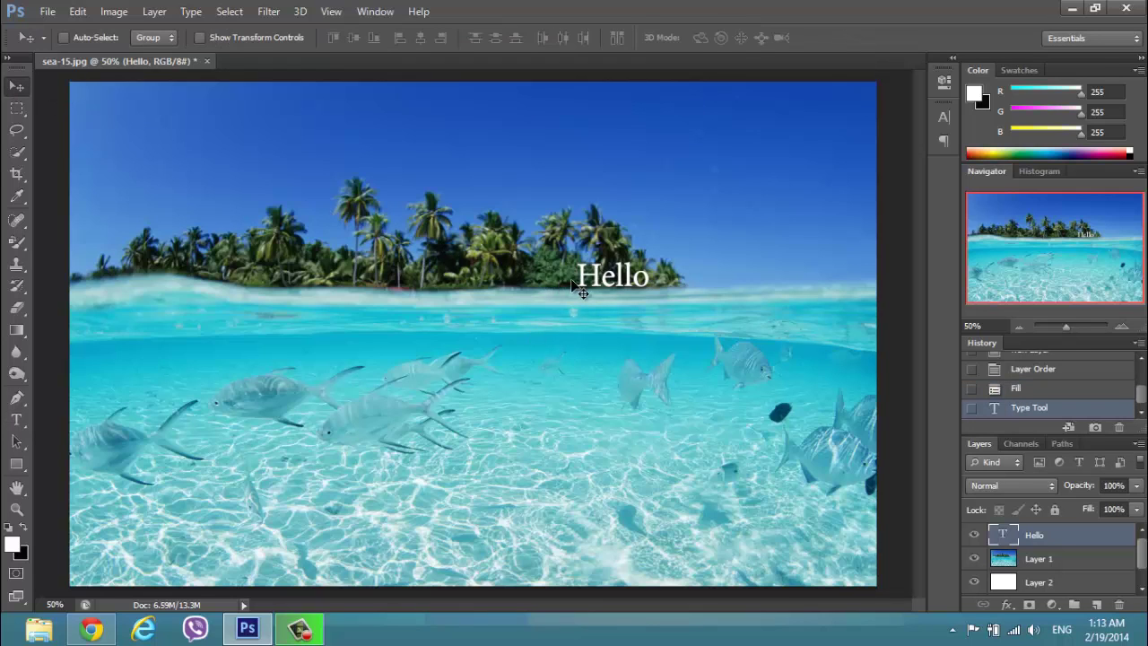
drag(622, 285, 481, 316)
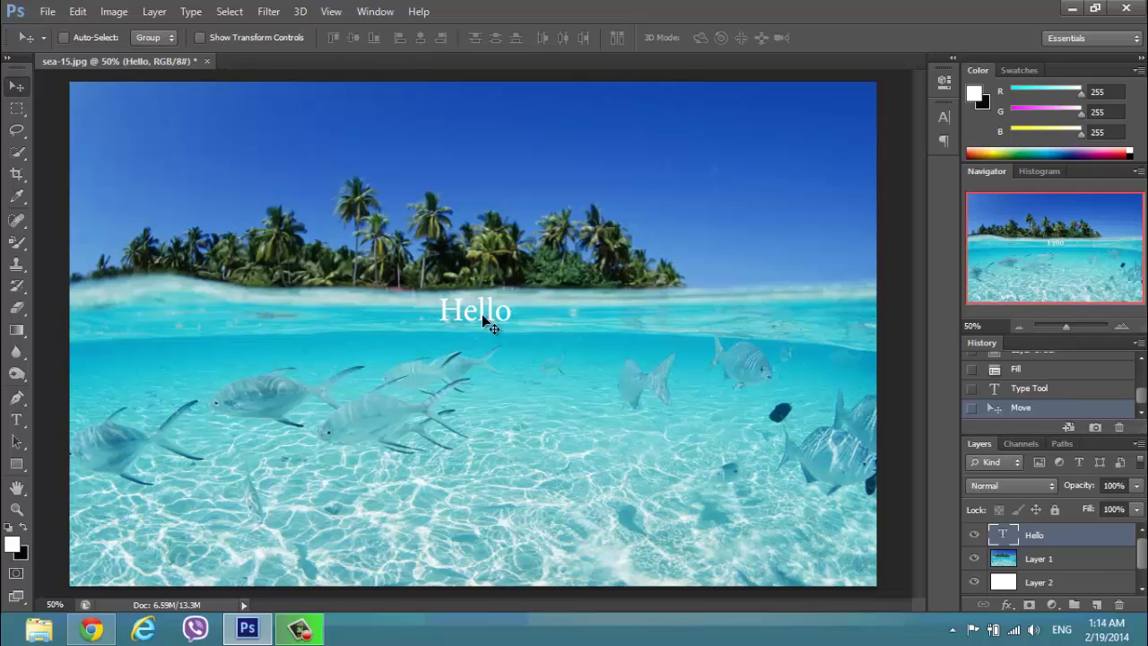
Free Transform Hello, scaling and levelling it to span most of the photo's width.
key(ctrl+t)
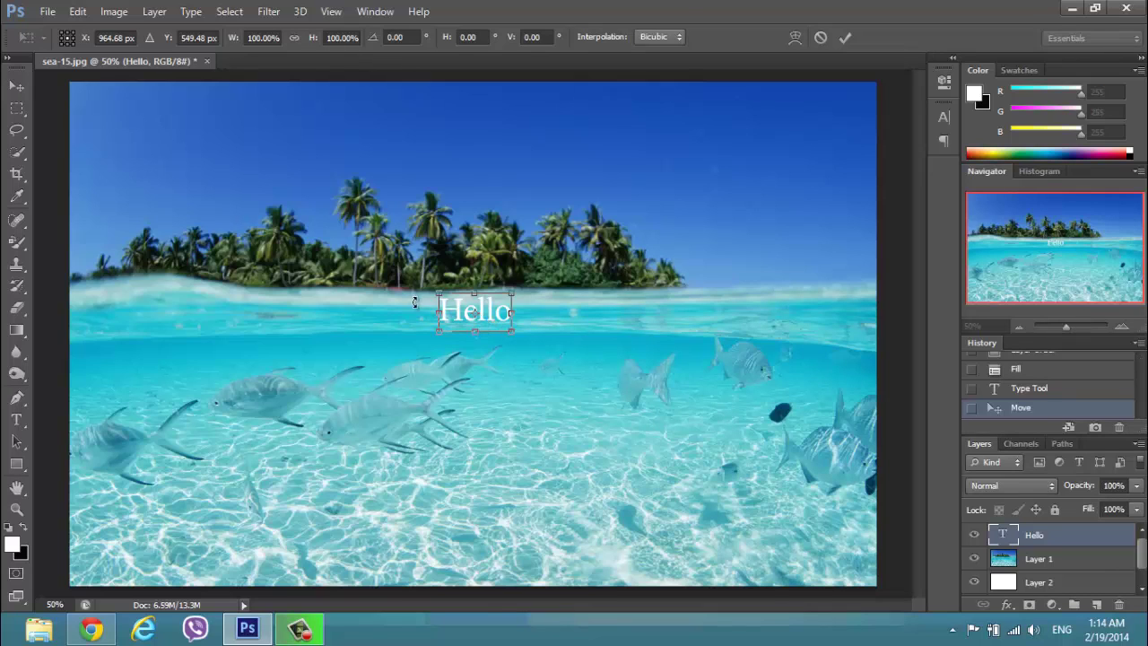
drag(512, 330, 802, 426)
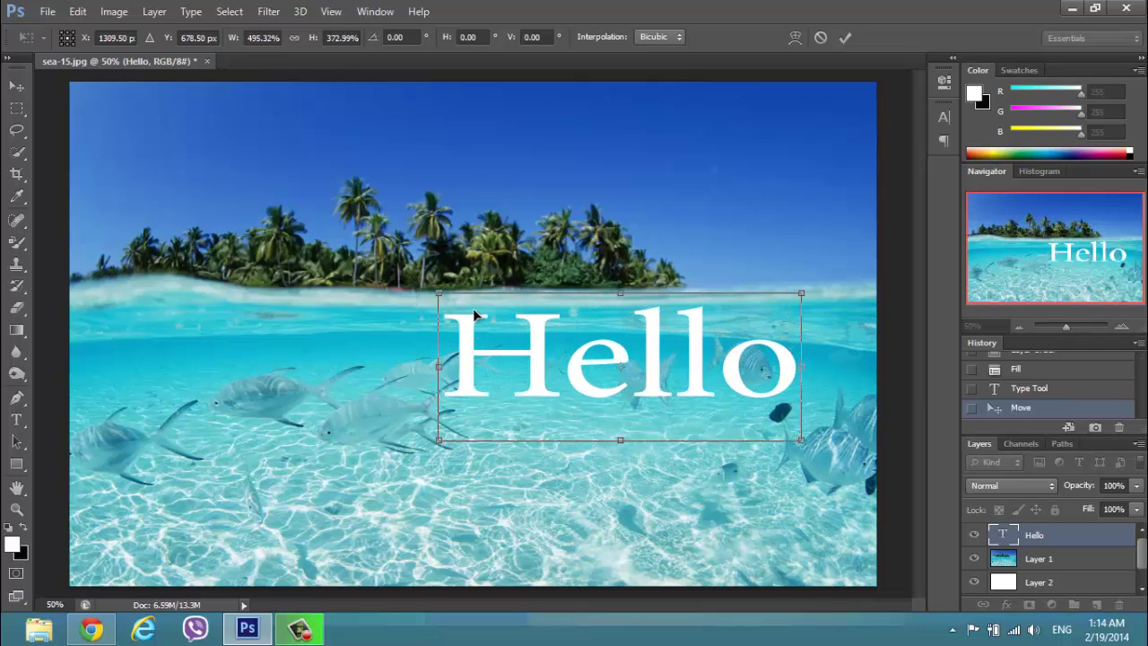
drag(474, 313, 301, 241)
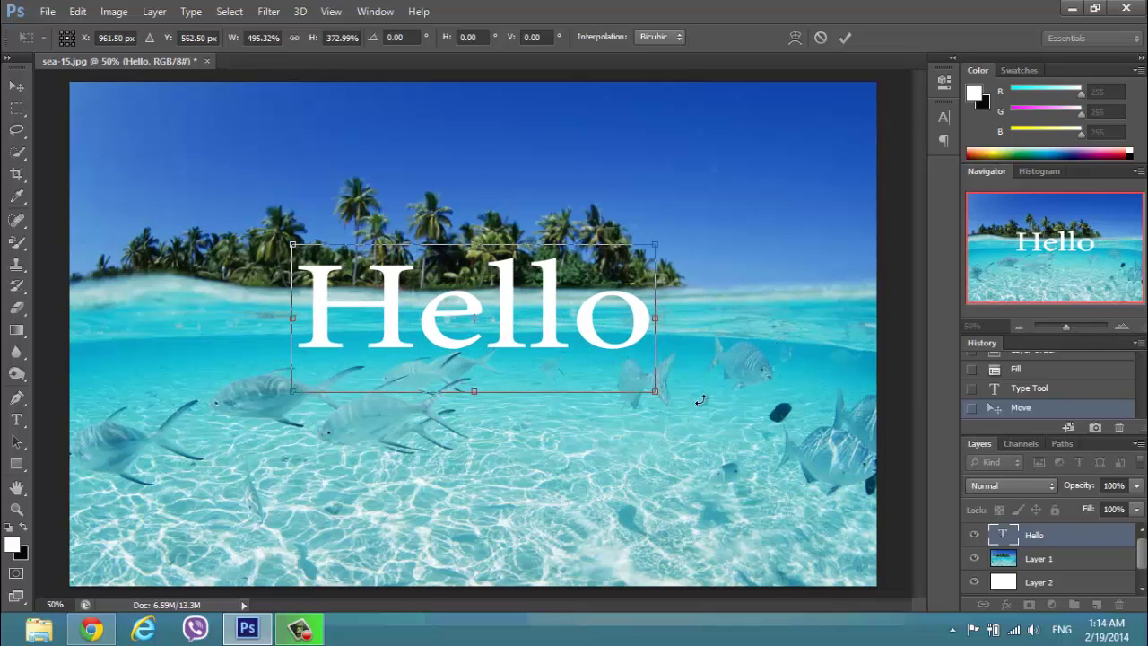
drag(658, 386, 653, 392)
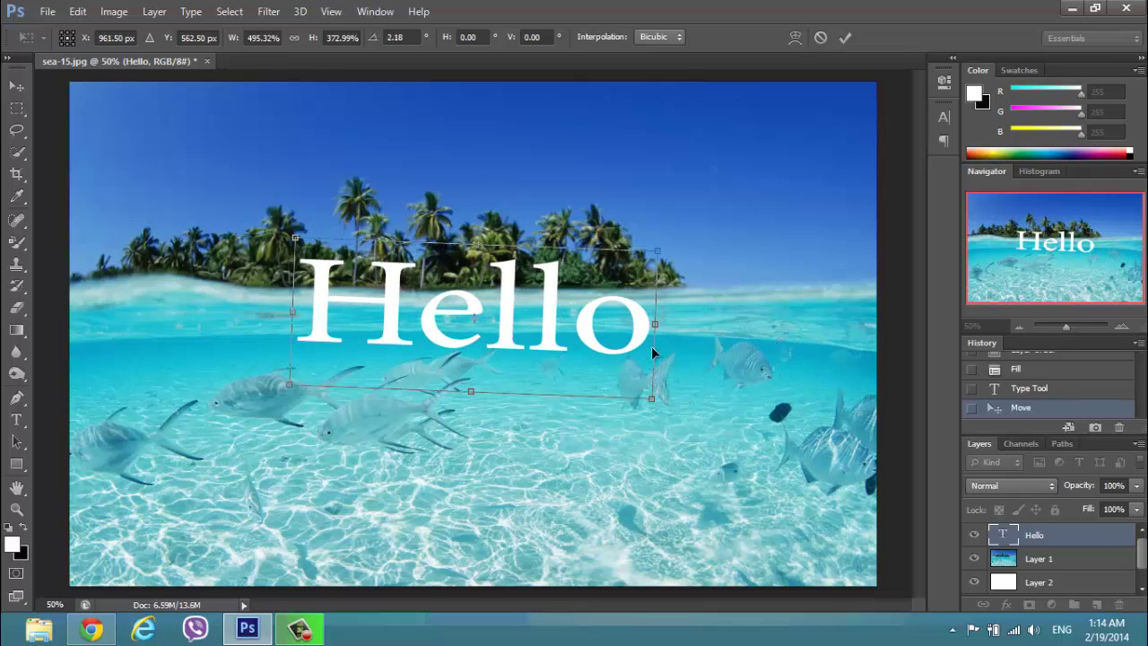
drag(665, 404, 678, 411)
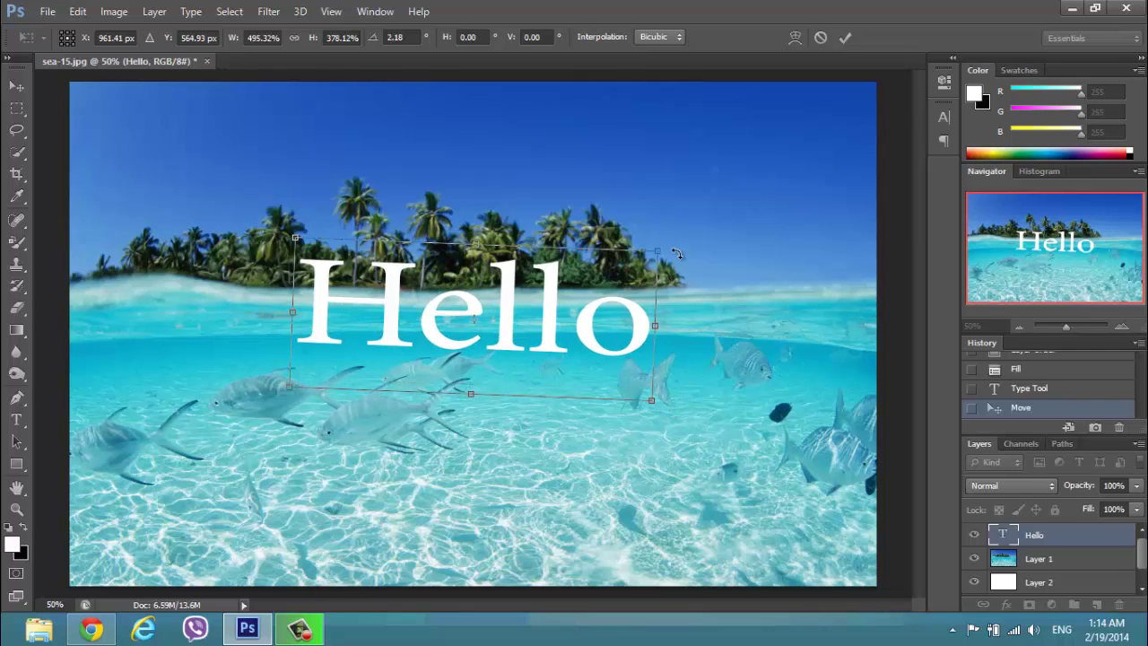
drag(677, 260, 687, 223)
drag(655, 394, 848, 497)
drag(601, 358, 506, 285)
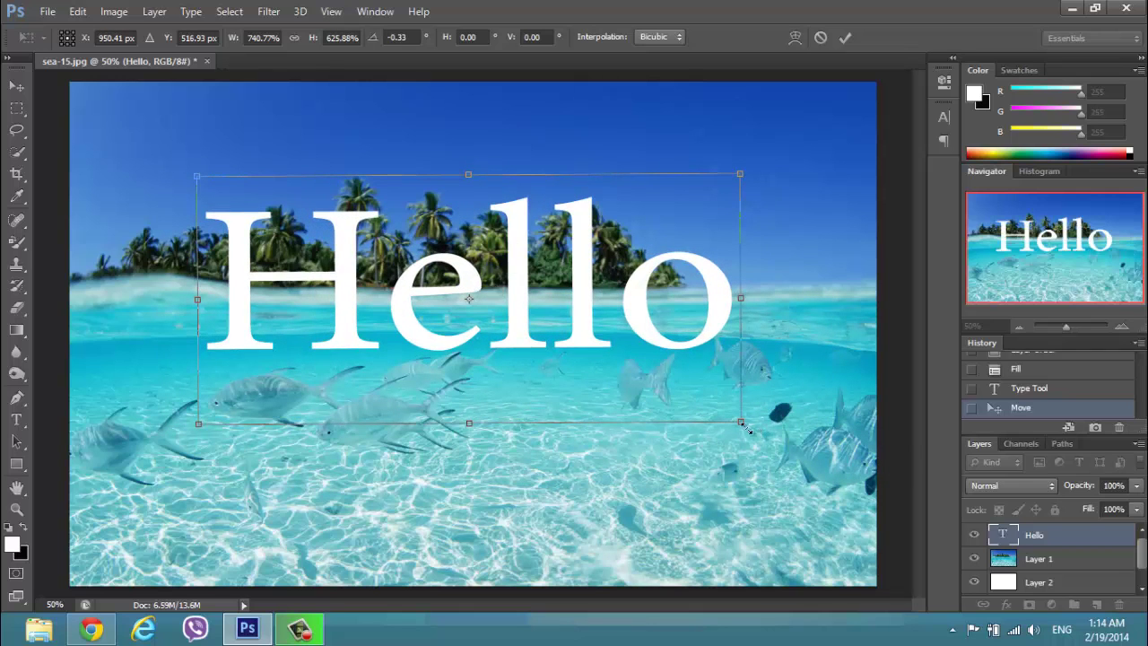
drag(760, 434, 811, 473)
drag(198, 467, 144, 468)
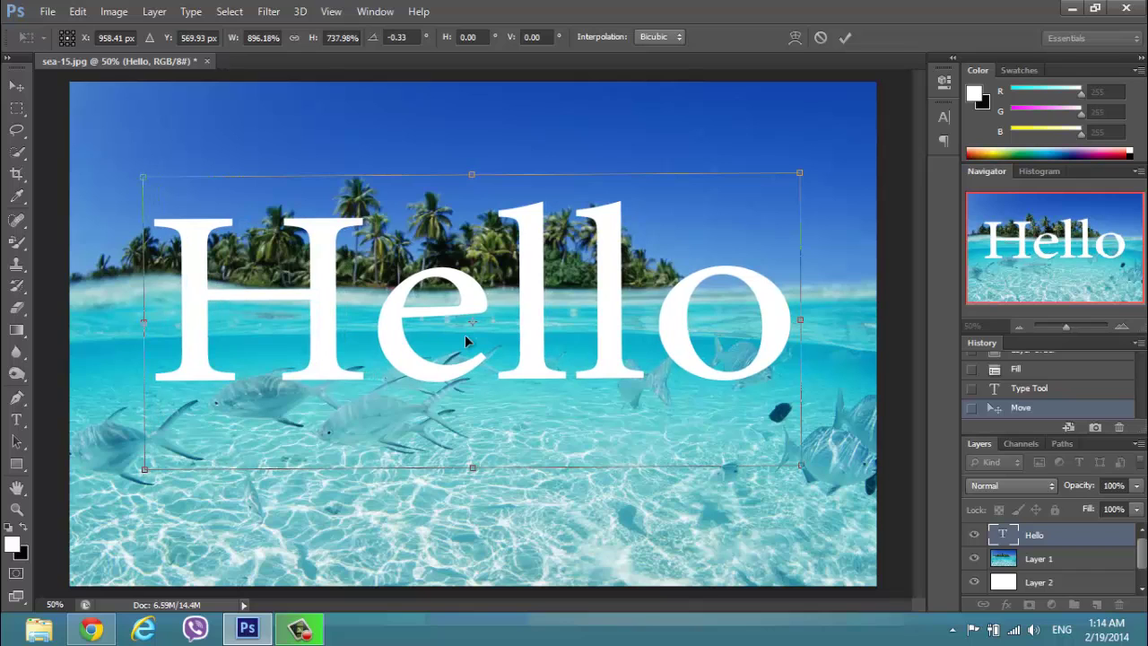
key(Return)
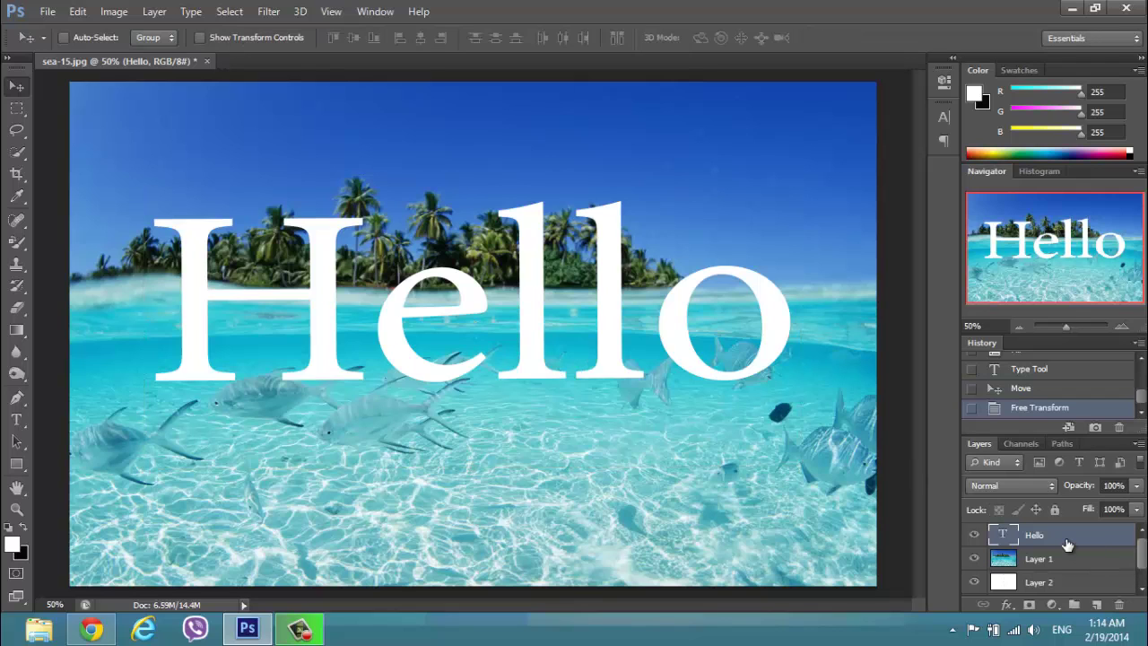
Move Hello below Layer 1 and clip the sea photo layer to the text.
drag(1066, 543, 1060, 571)
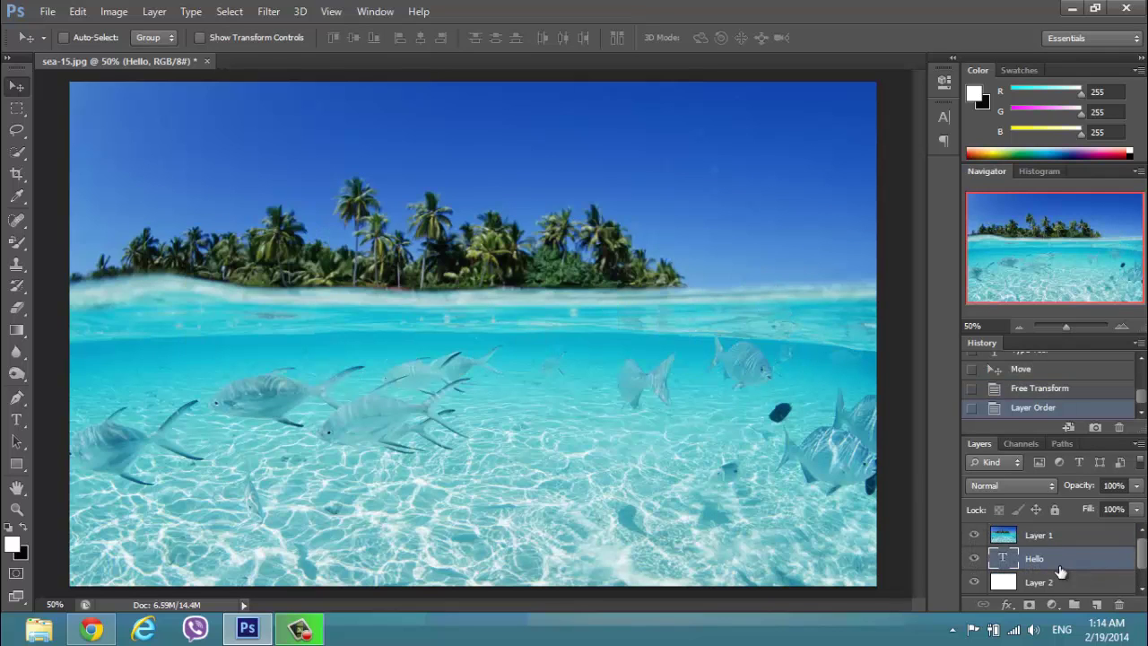
click(1018, 536)
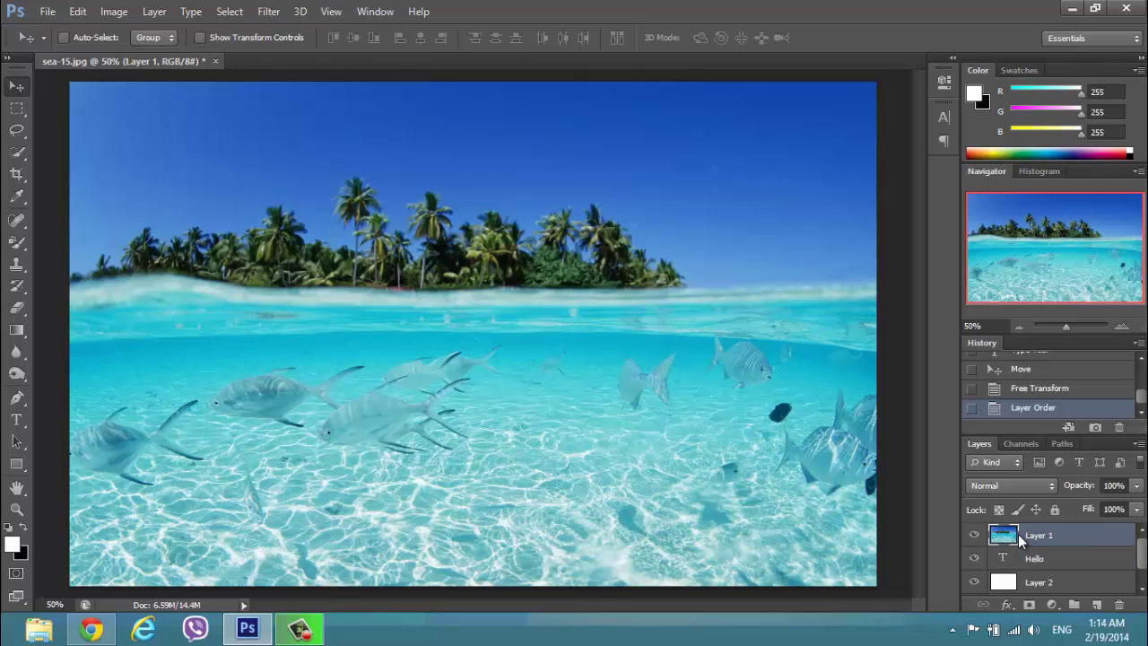
right_click(1018, 534)
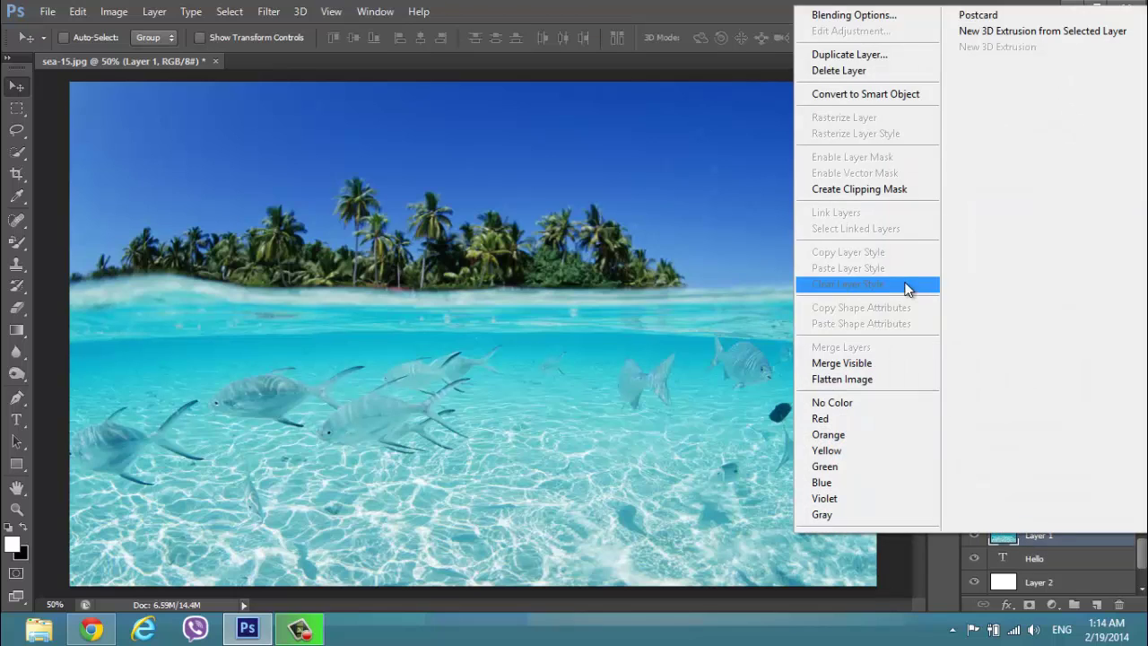
click(867, 189)
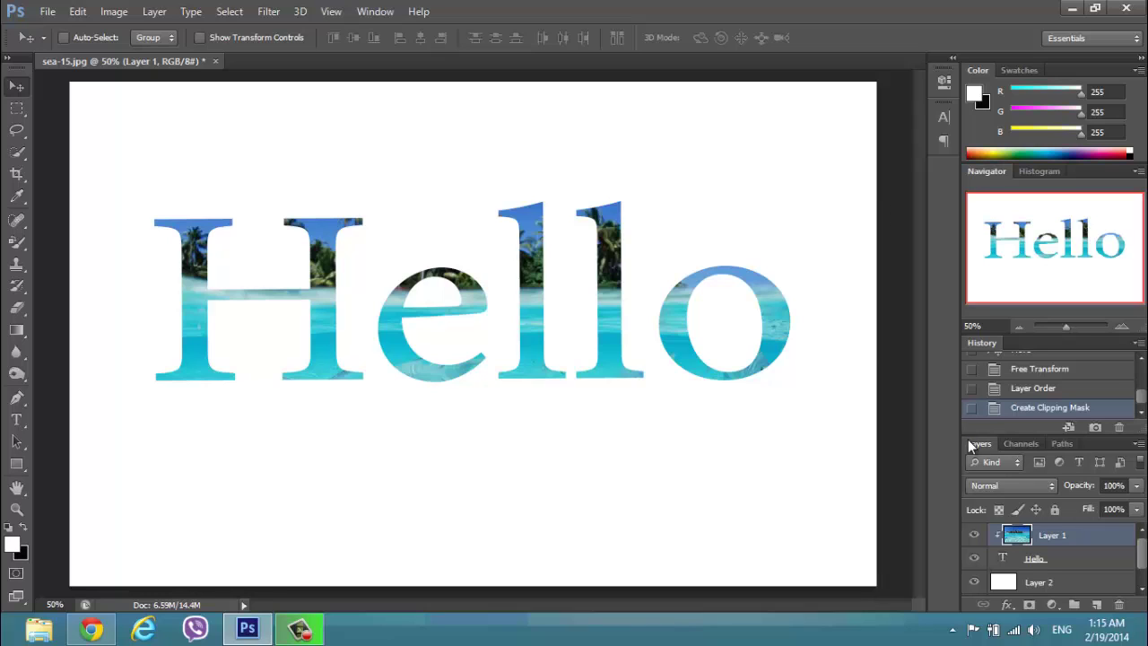
Add a Drop Shadow to the sea photo layer with opacity 60% and angle 120°.
click(1006, 603)
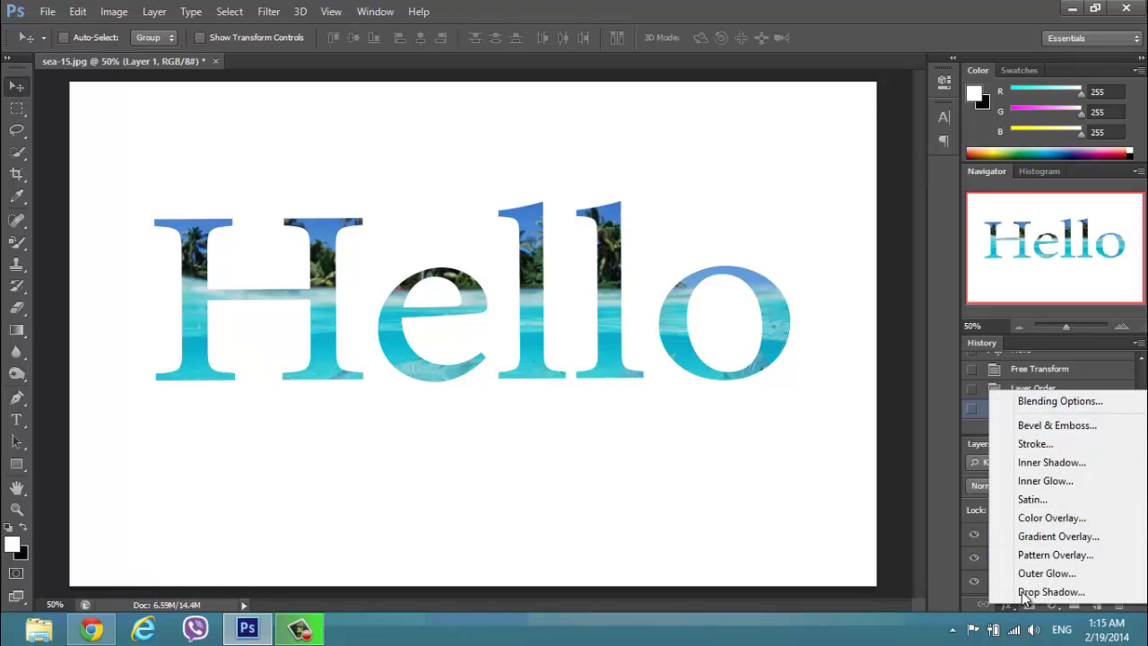
click(1025, 587)
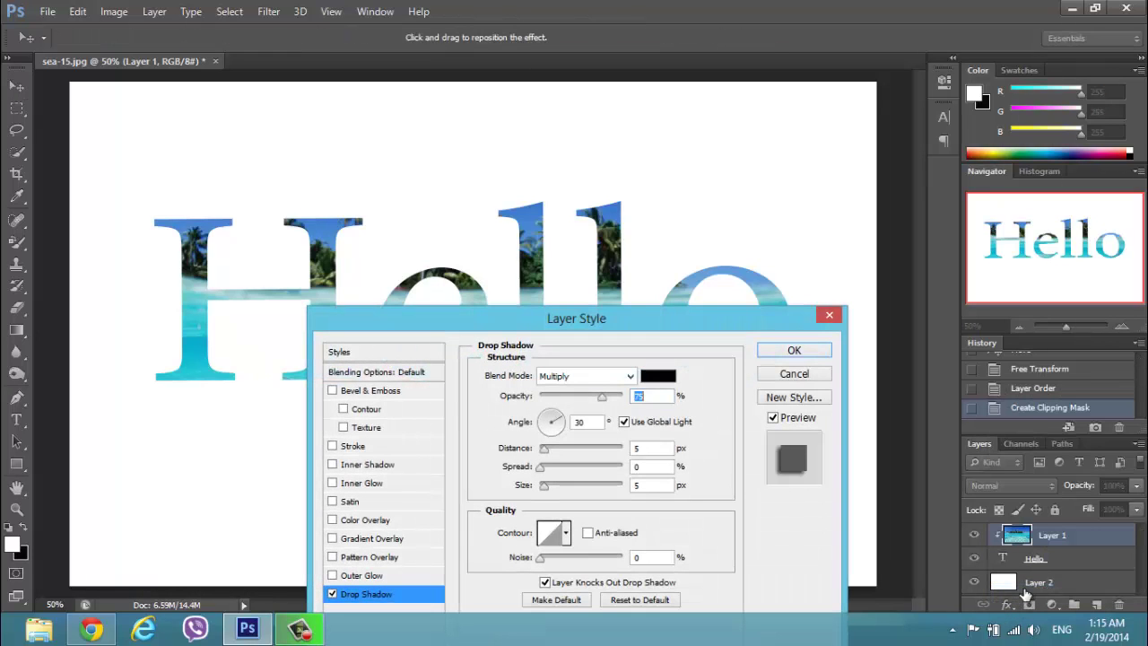
drag(667, 318, 892, 200)
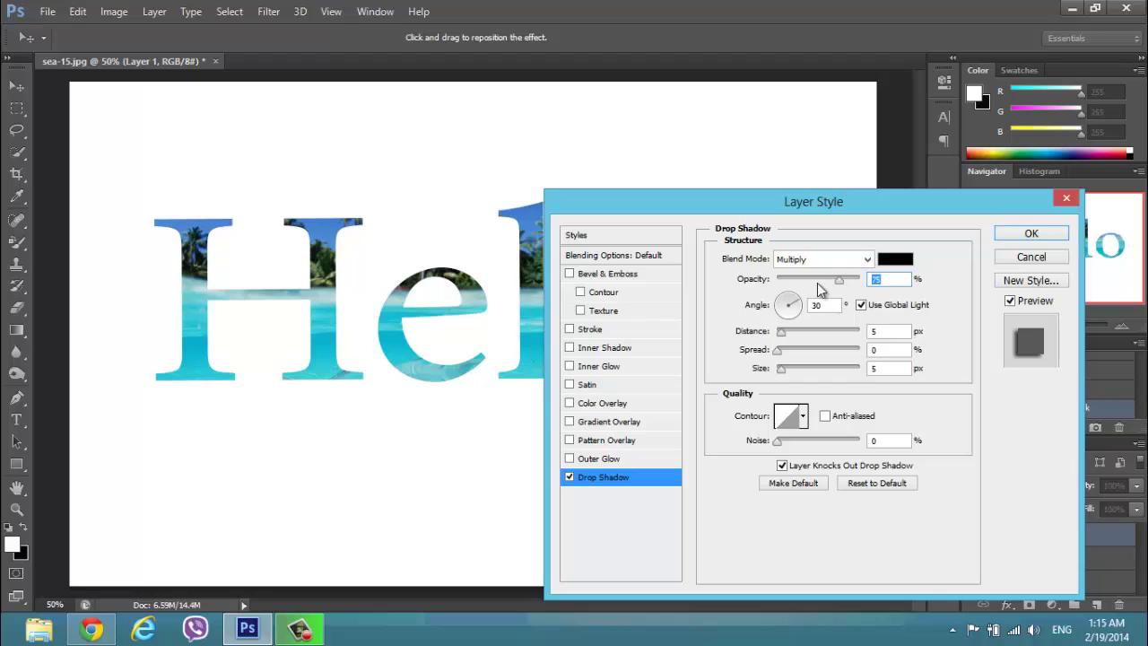
text(60)
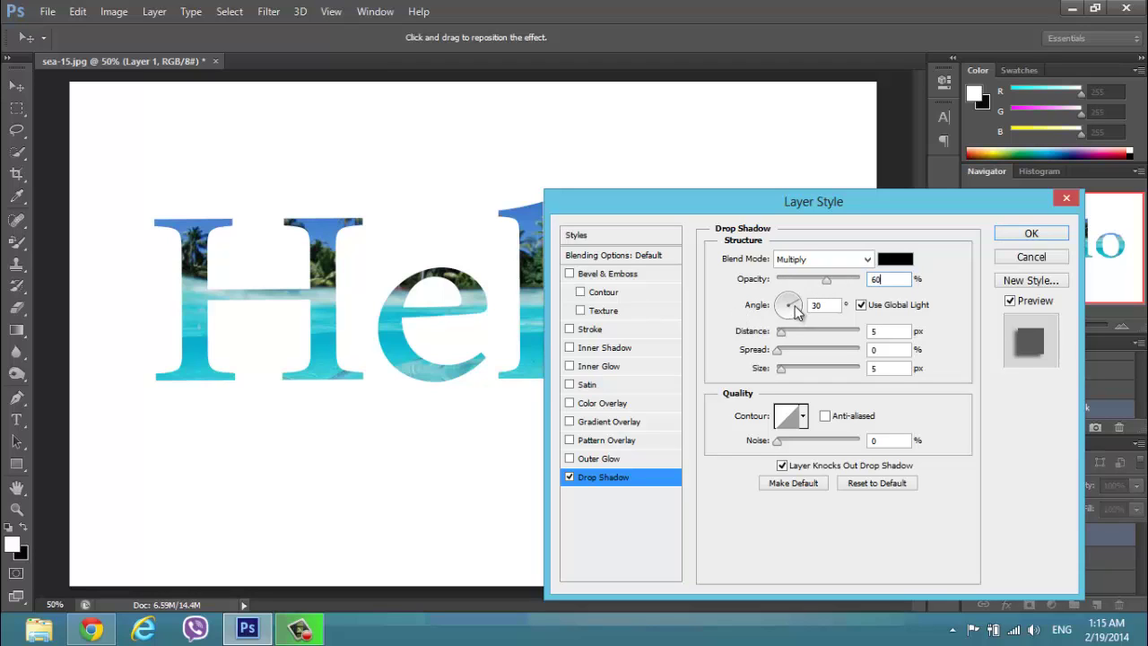
key(Tab)
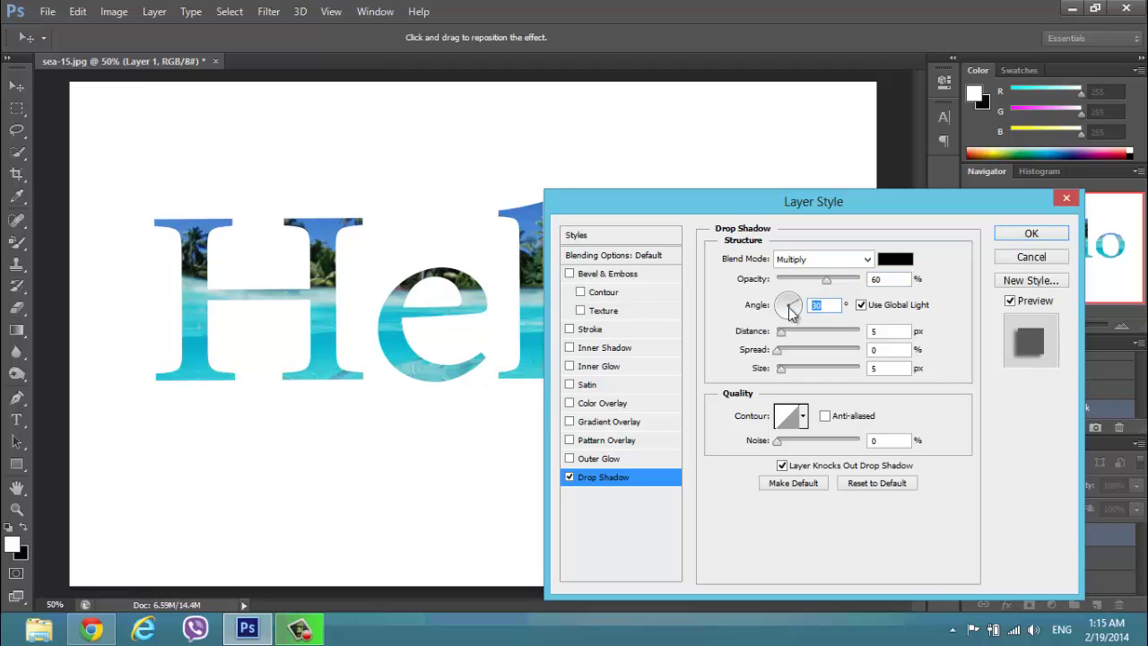
text(120)
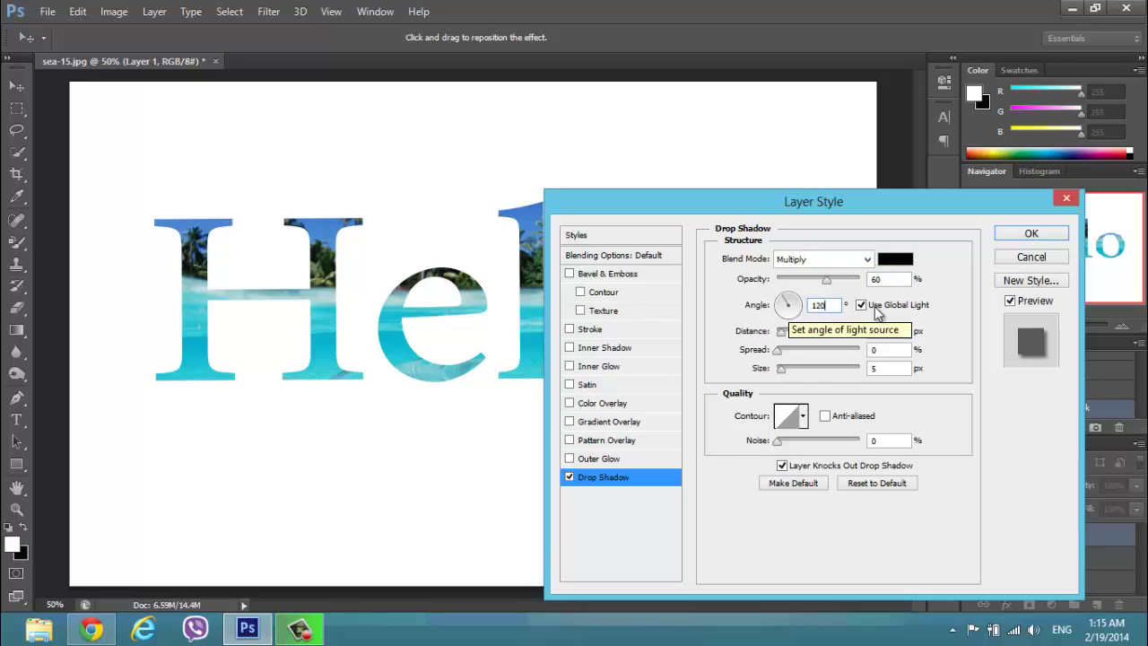
click(1025, 235)
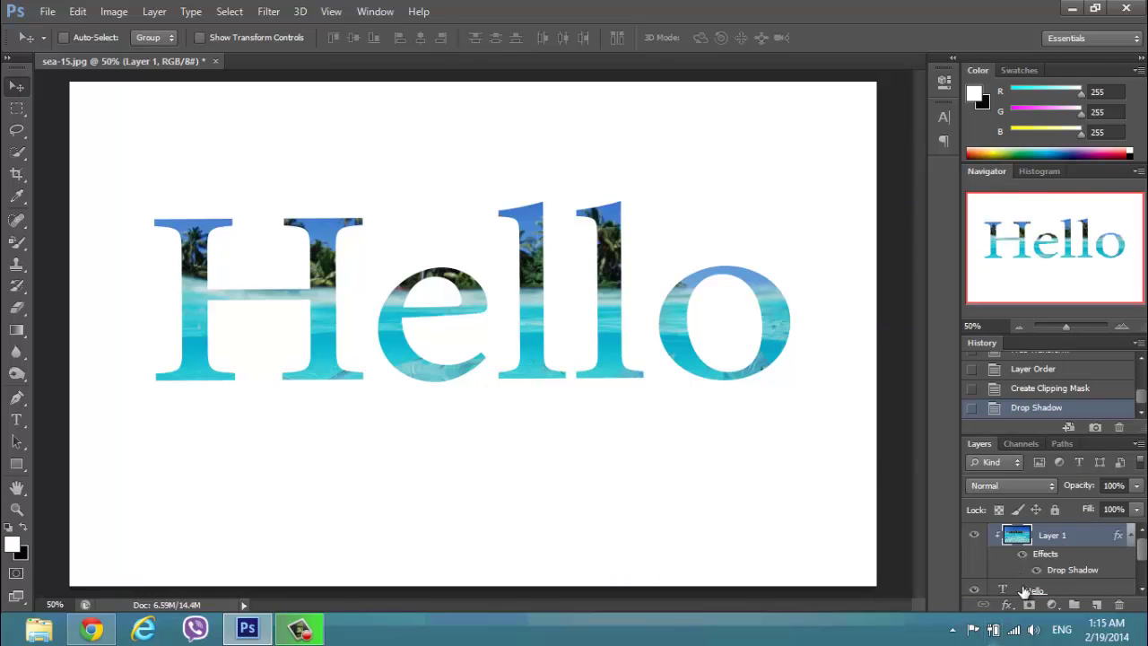
Review the photo layer's drop shadow, then revert History to Create Clipping Mask.
double_click(1040, 555)
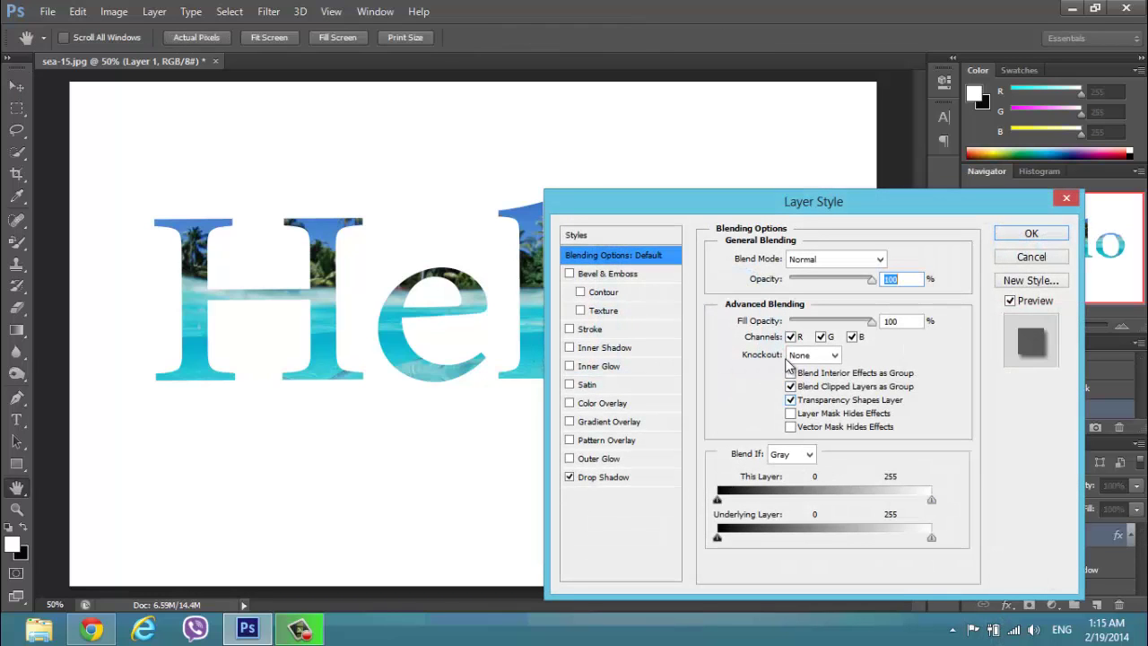
click(633, 476)
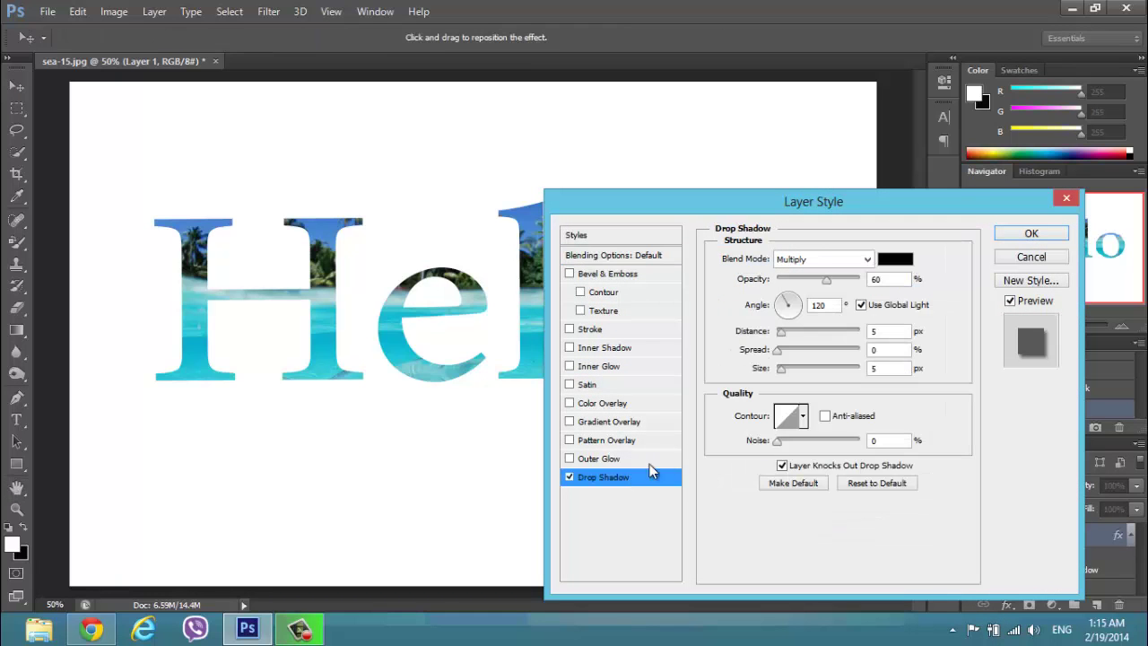
drag(847, 201, 636, 156)
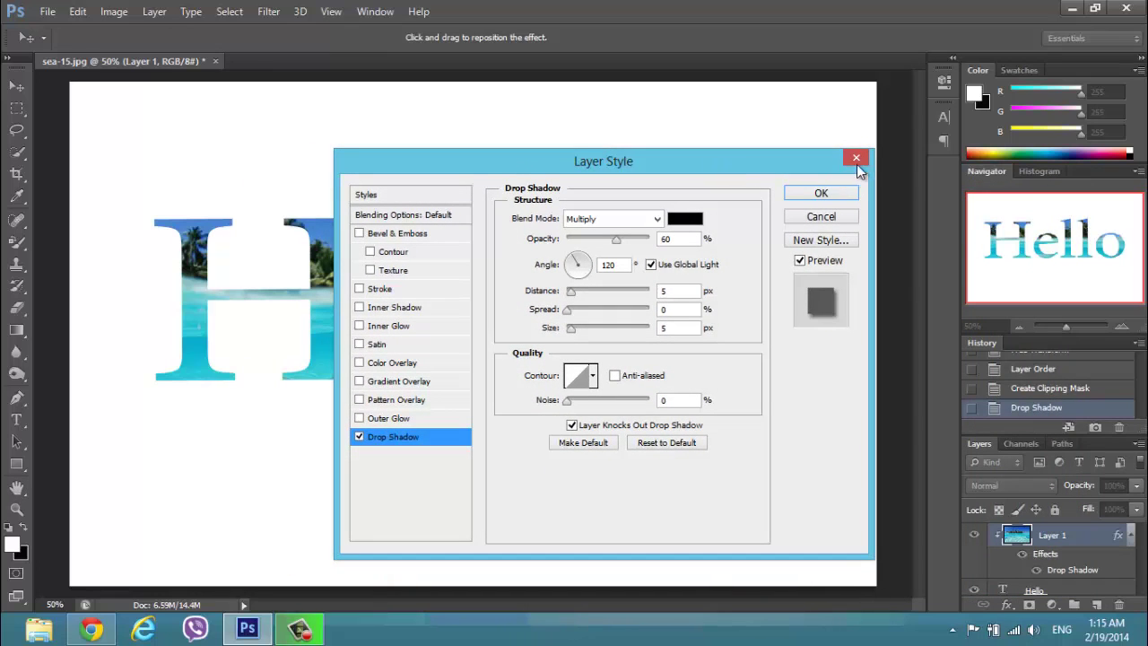
click(849, 197)
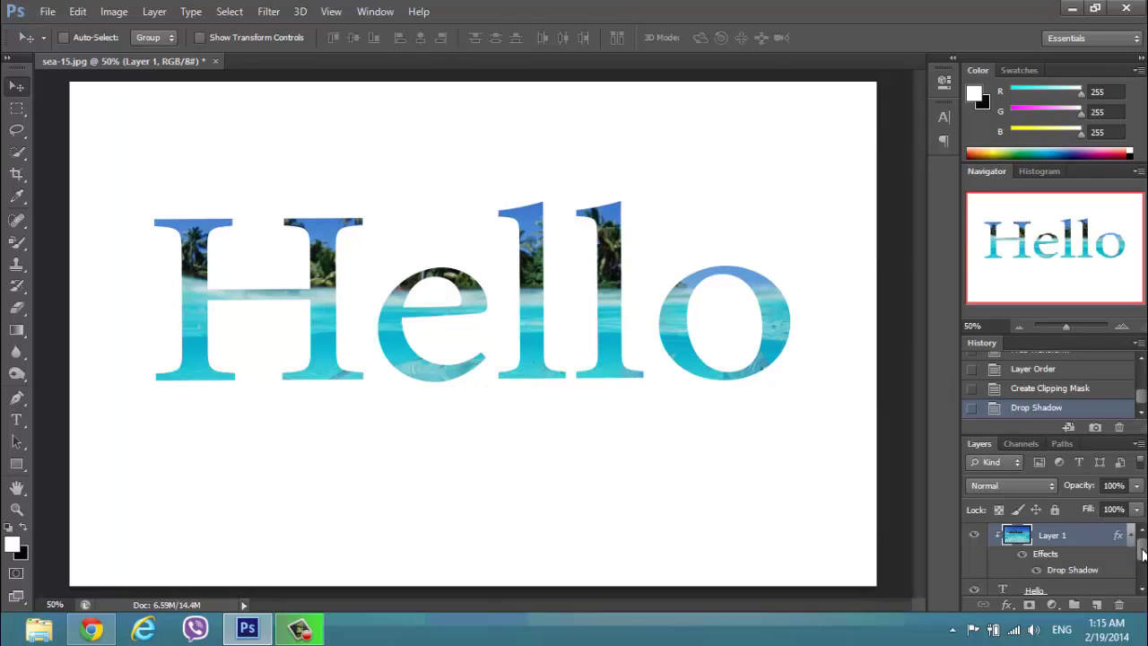
drag(1141, 555, 1141, 562)
click(1053, 395)
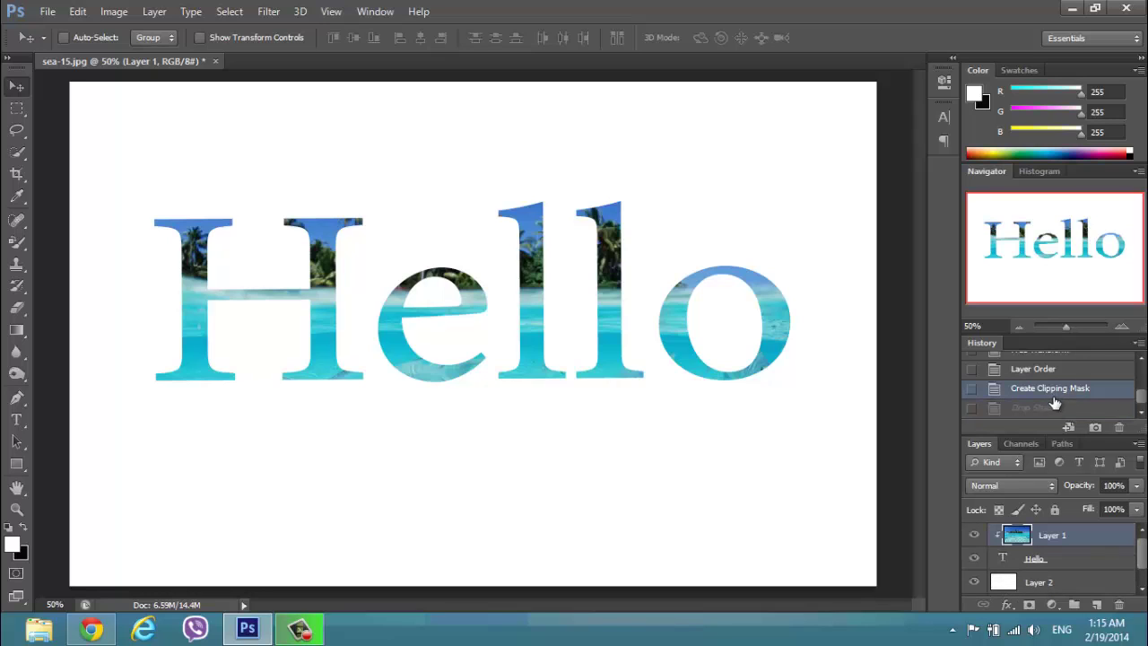
Add a Drop Shadow to the Hello text layer with angle 120° and opacity 60%.
click(1067, 561)
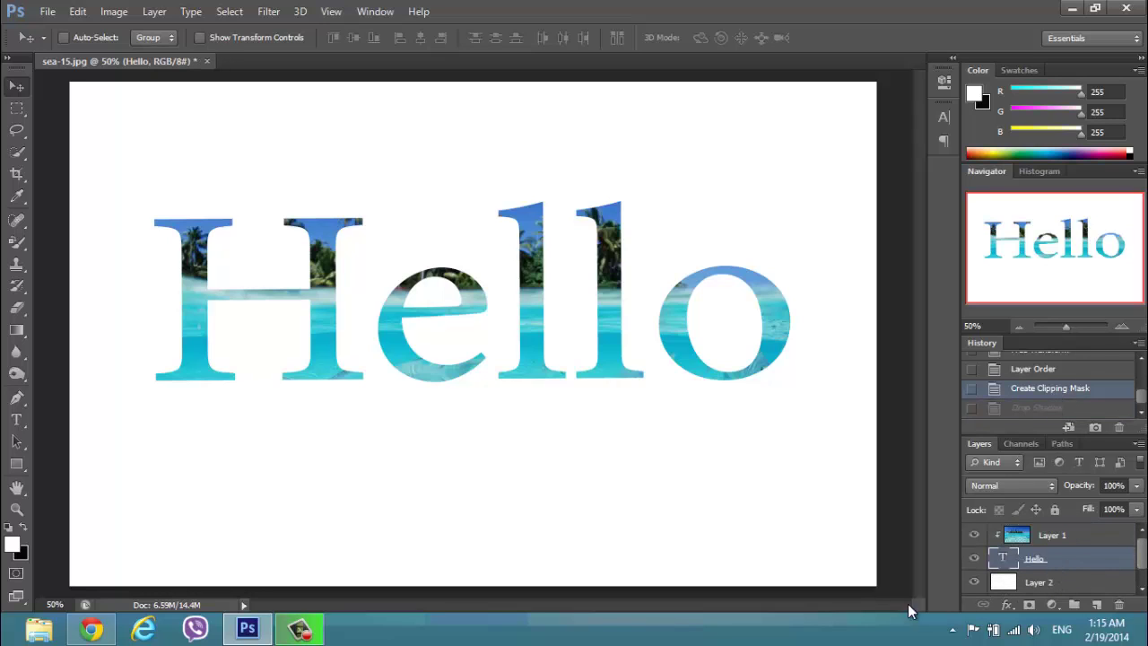
click(1006, 606)
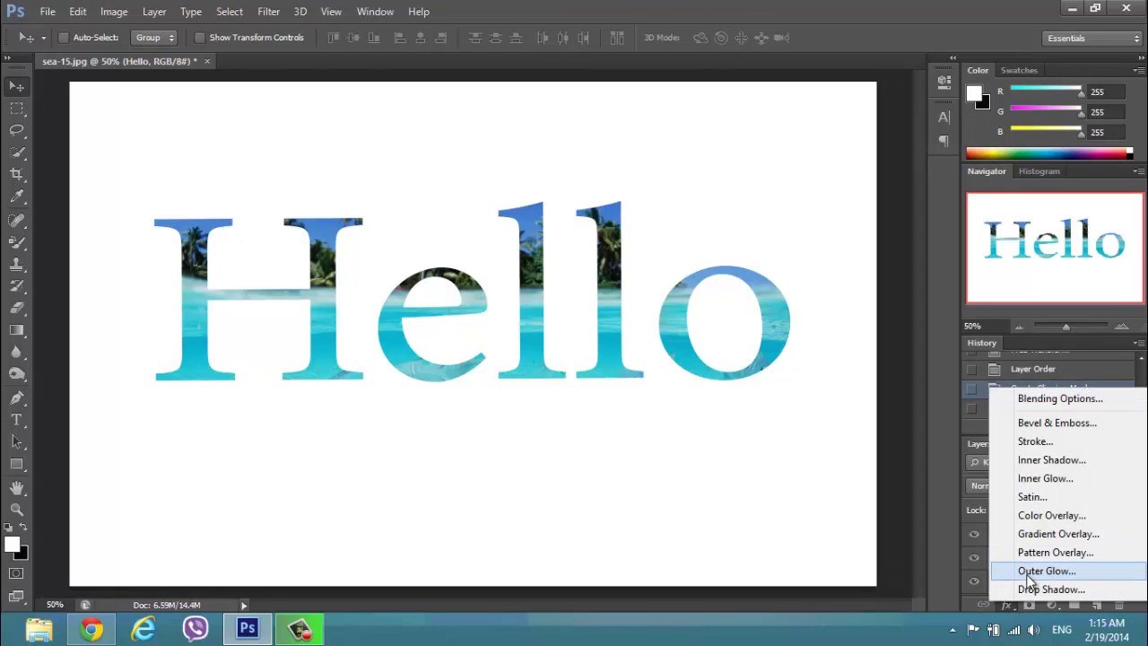
click(1022, 587)
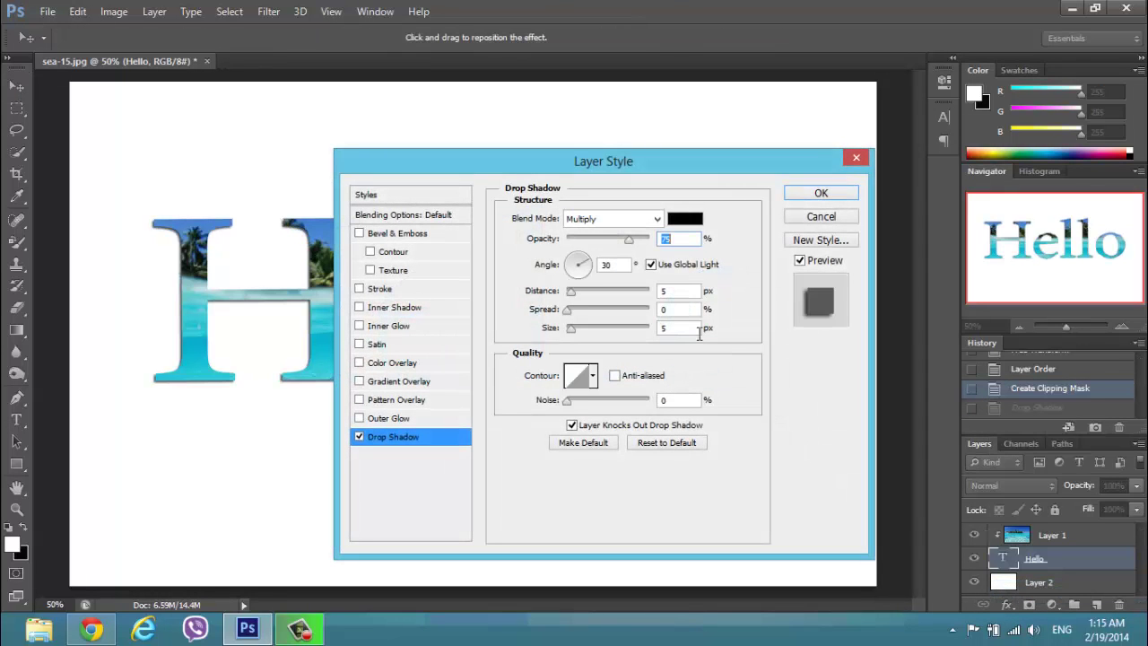
double_click(621, 262)
text(120)
double_click(690, 238)
text(60)
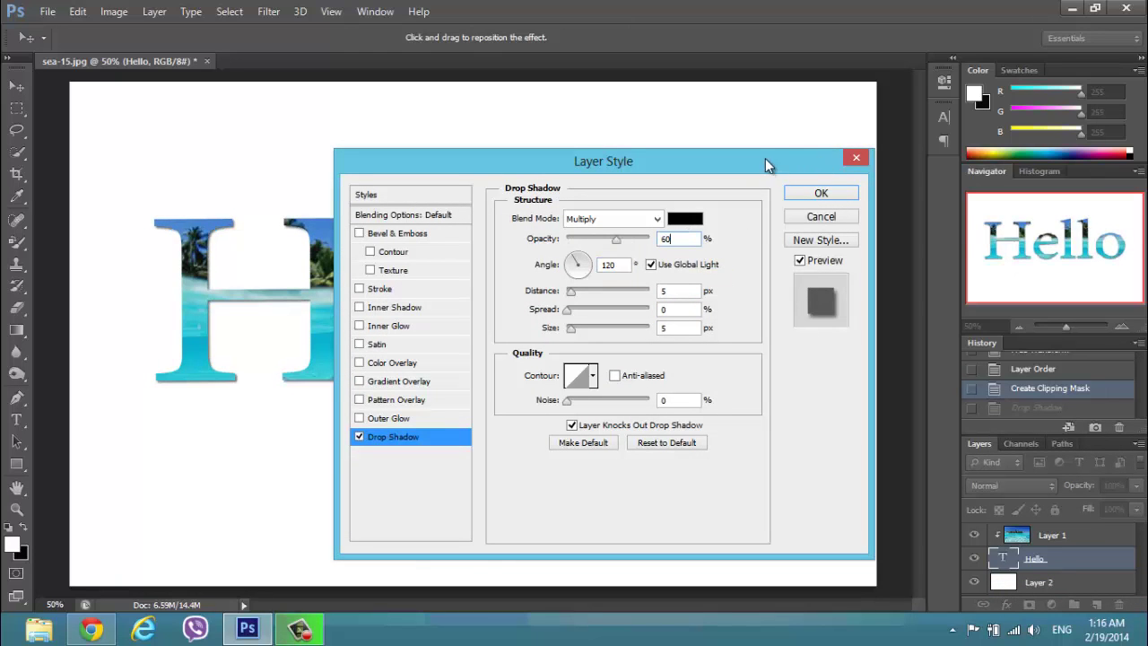
drag(767, 164, 884, 262)
click(975, 293)
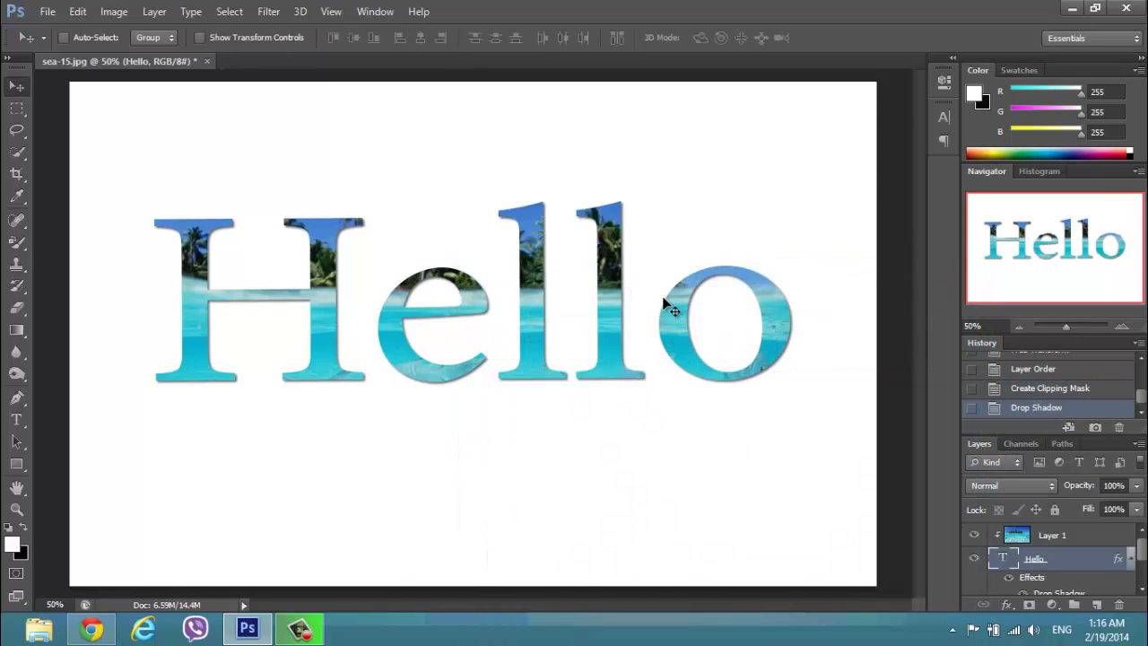